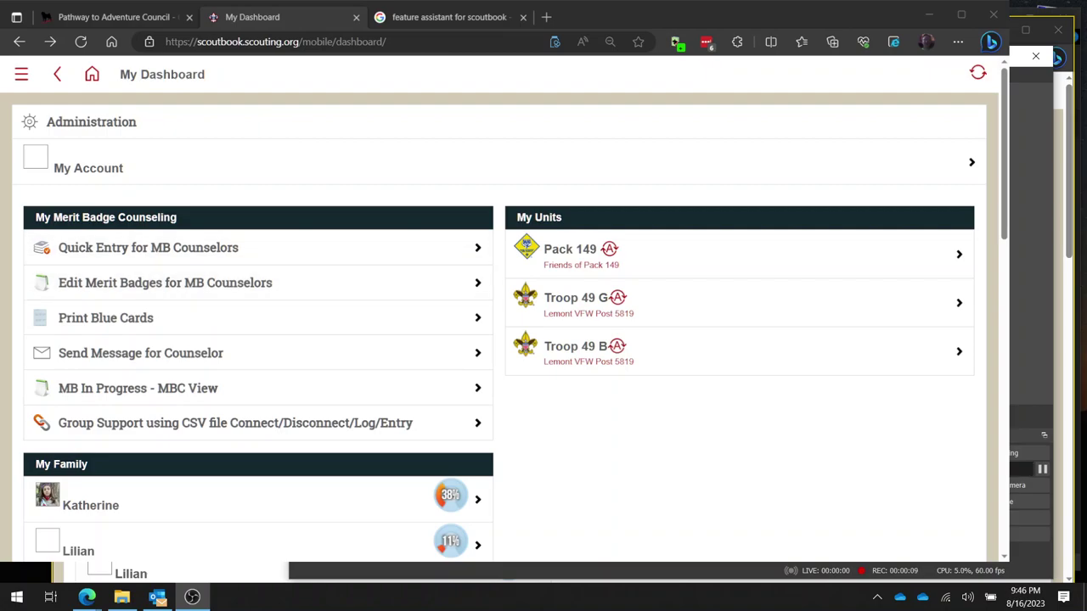
Step: Open the Feature Assistant Extension for Scoutbook store page from the search results, check its installation status, and close the page
{"action": "left_click", "coordinate": [182, 162]}
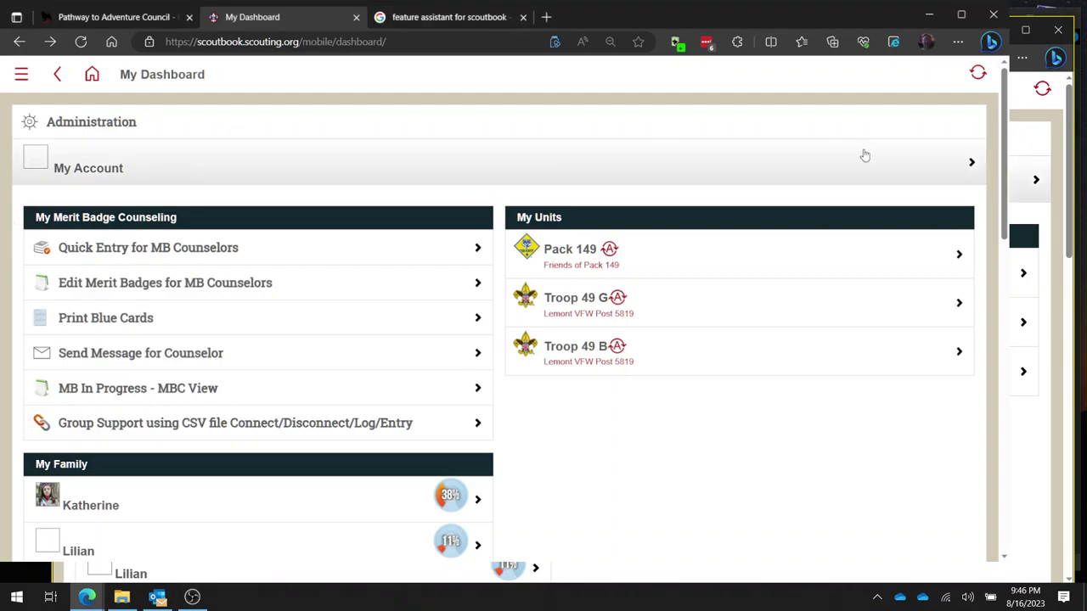
{"action": "left_click", "coordinate": [454, 17]}
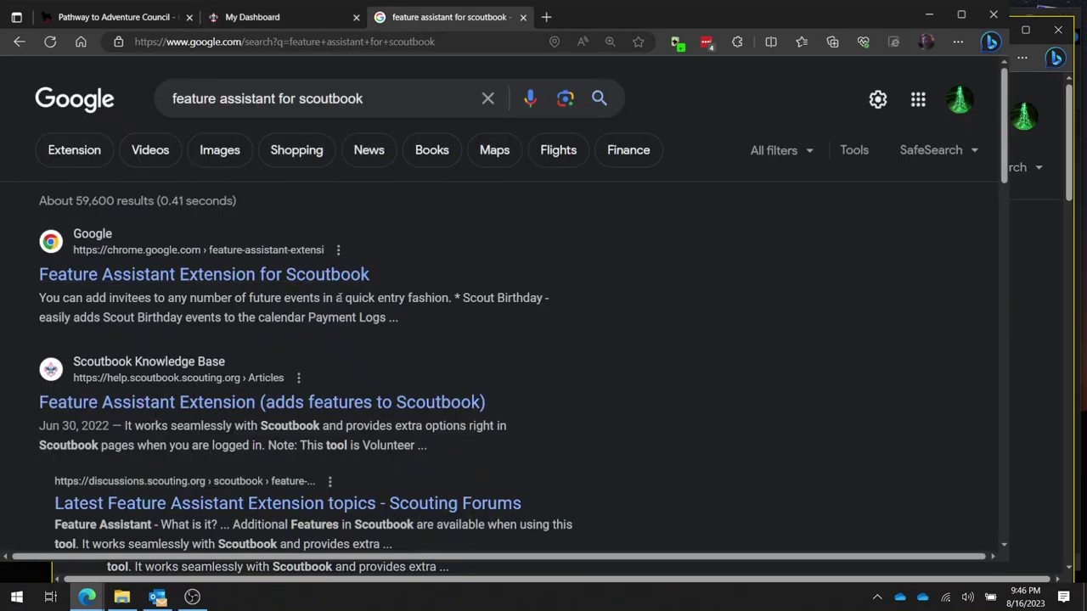
{"action": "left_click", "coordinate": [150, 280]}
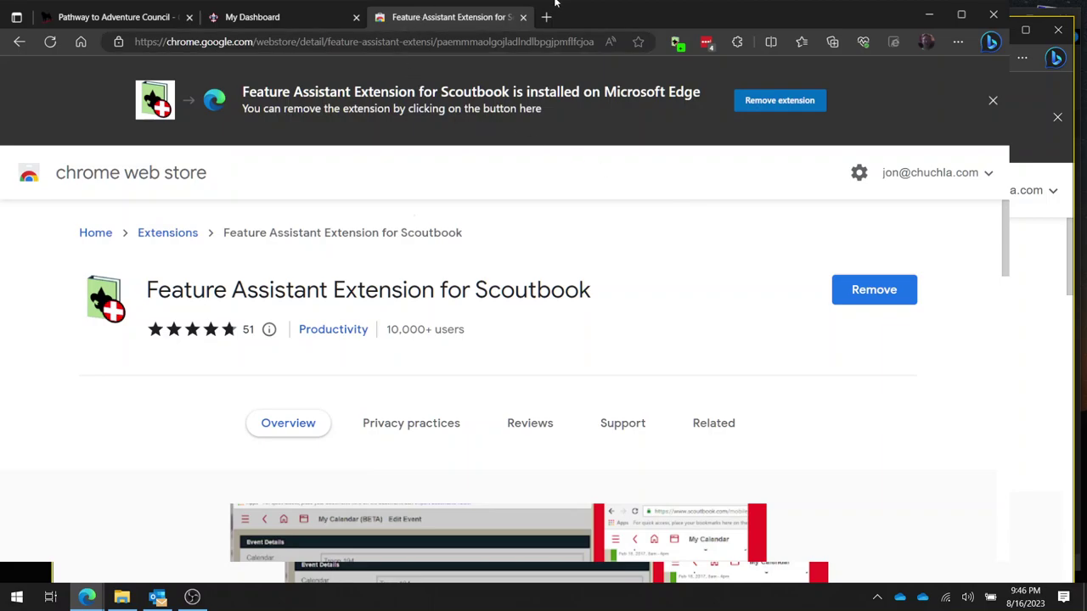
{"action": "left_click", "coordinate": [523, 17]}
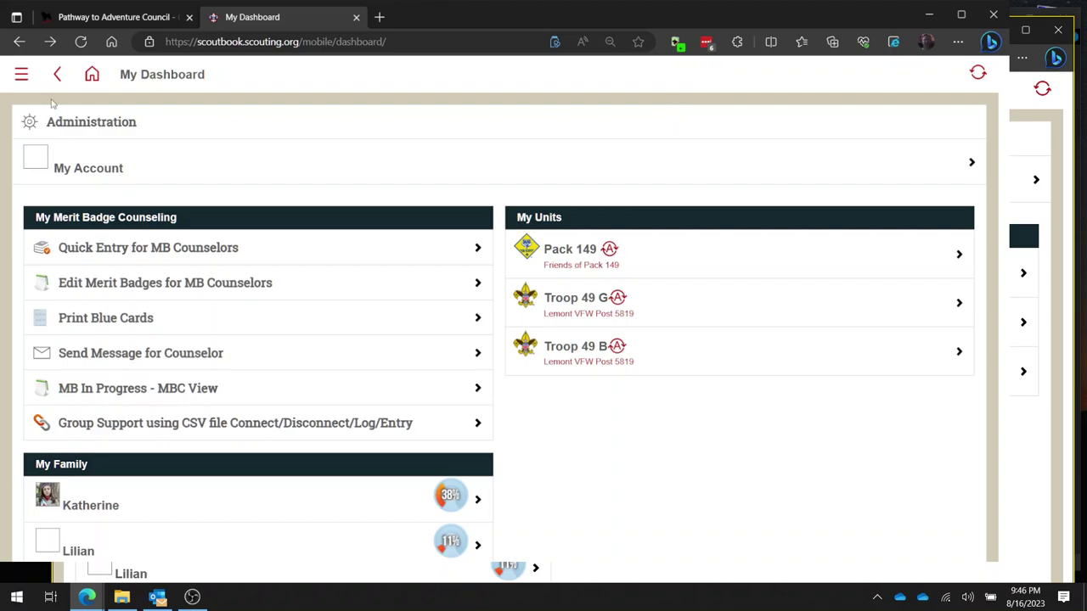
Step: Switch to the Camp Wolverine Summer Camp 2023 registration and open its reports
{"action": "left_click", "coordinate": [117, 18]}
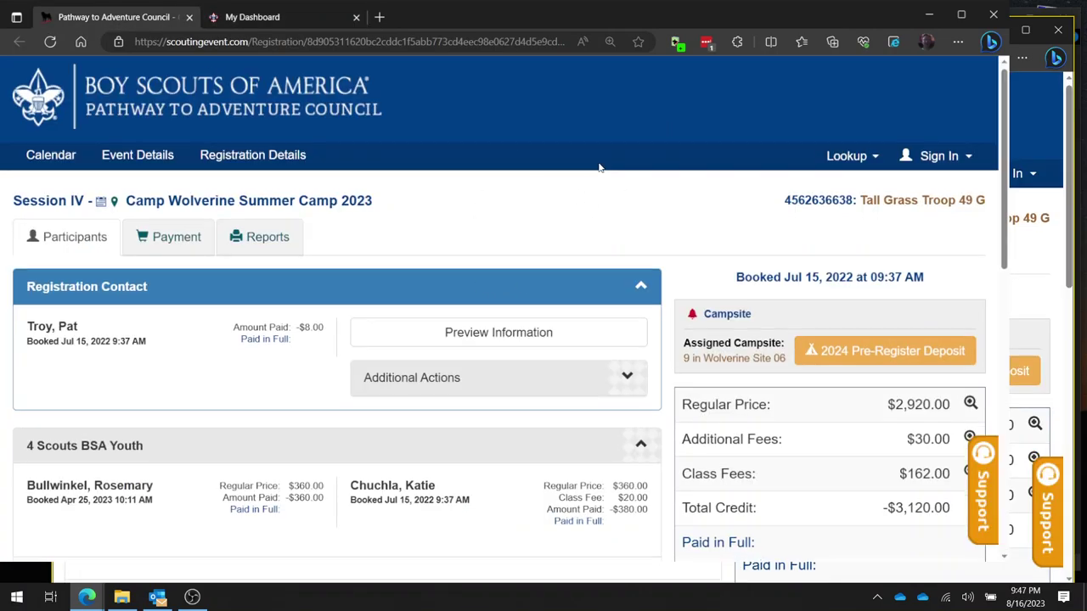
{"action": "scroll", "coordinate": [599, 168], "scroll_direction": "down", "scroll_amount": 2}
{"action": "scroll", "coordinate": [600, 167], "scroll_direction": "up", "scroll_amount": 2}
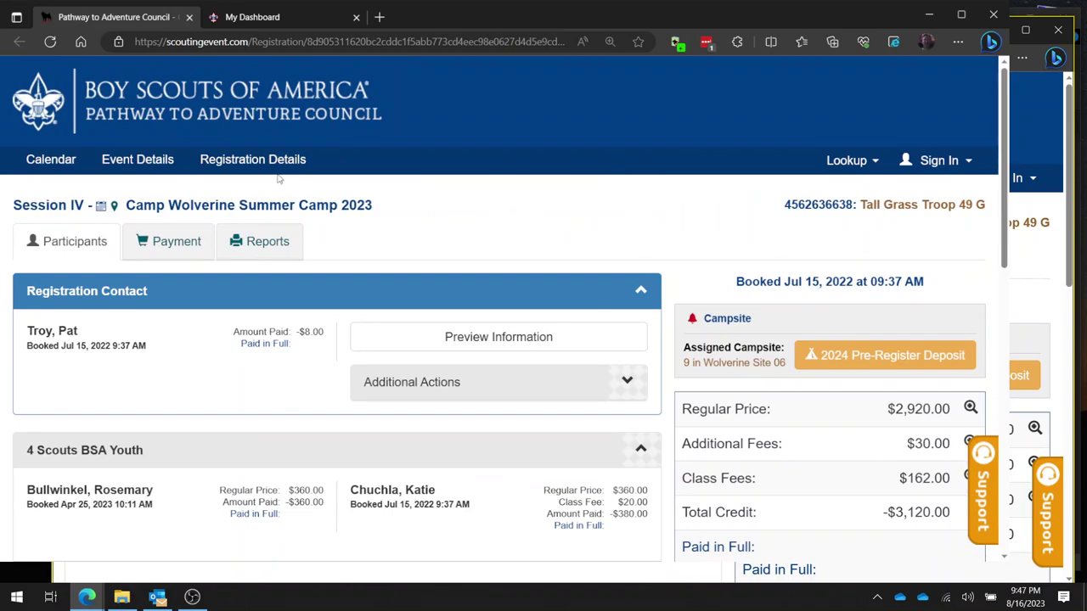
{"action": "left_click", "coordinate": [252, 247]}
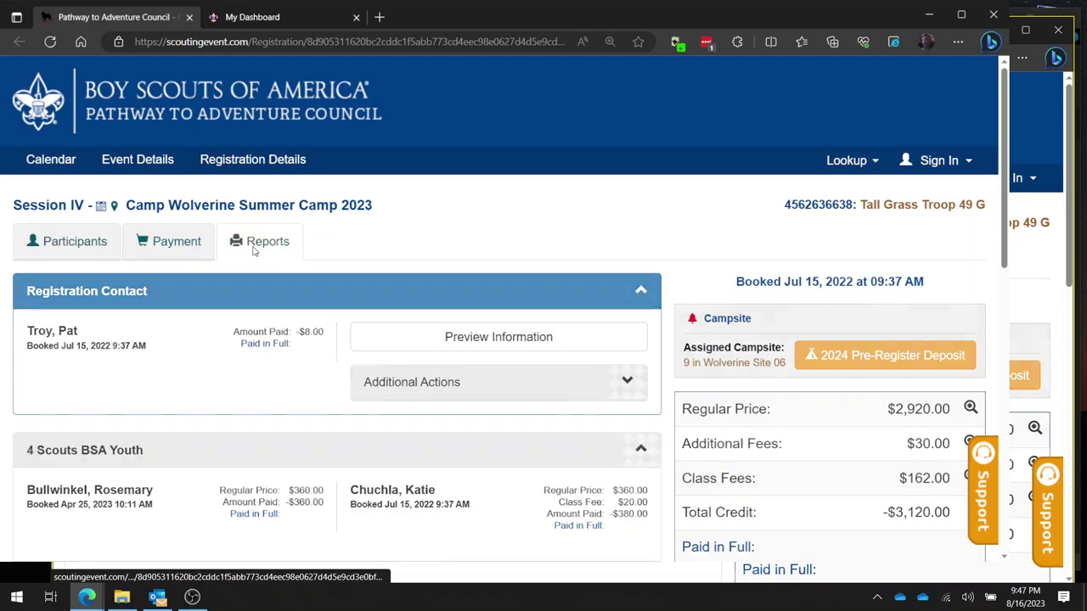
Step: Find the Scoutbook Export report and download it as a CSV file
{"action": "scroll", "coordinate": [534, 291], "scroll_direction": "down", "scroll_amount": 4}
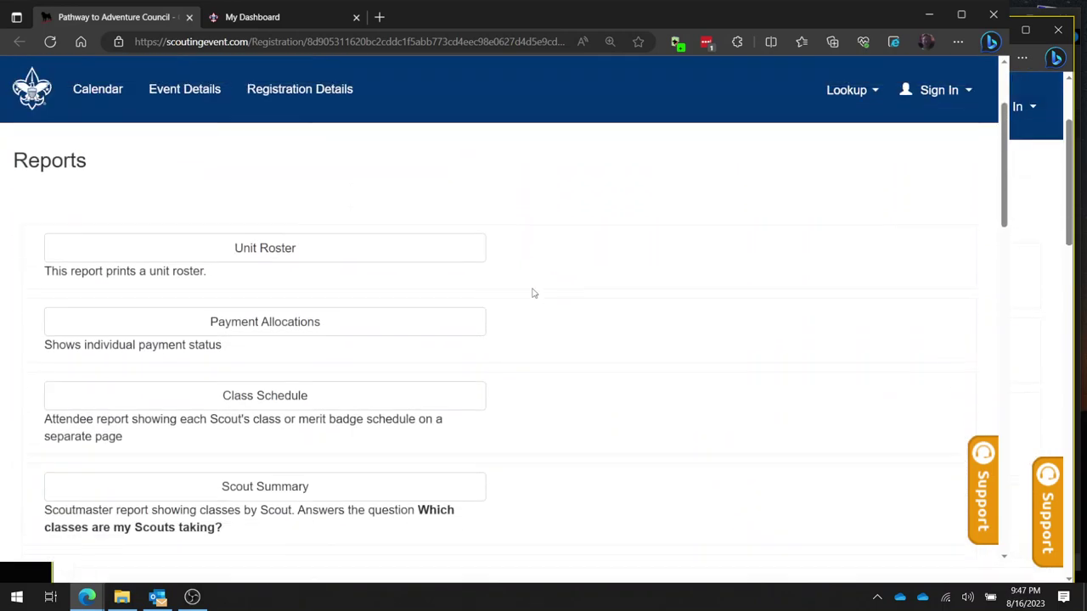
{"action": "scroll", "coordinate": [533, 293], "scroll_direction": "down", "scroll_amount": 5}
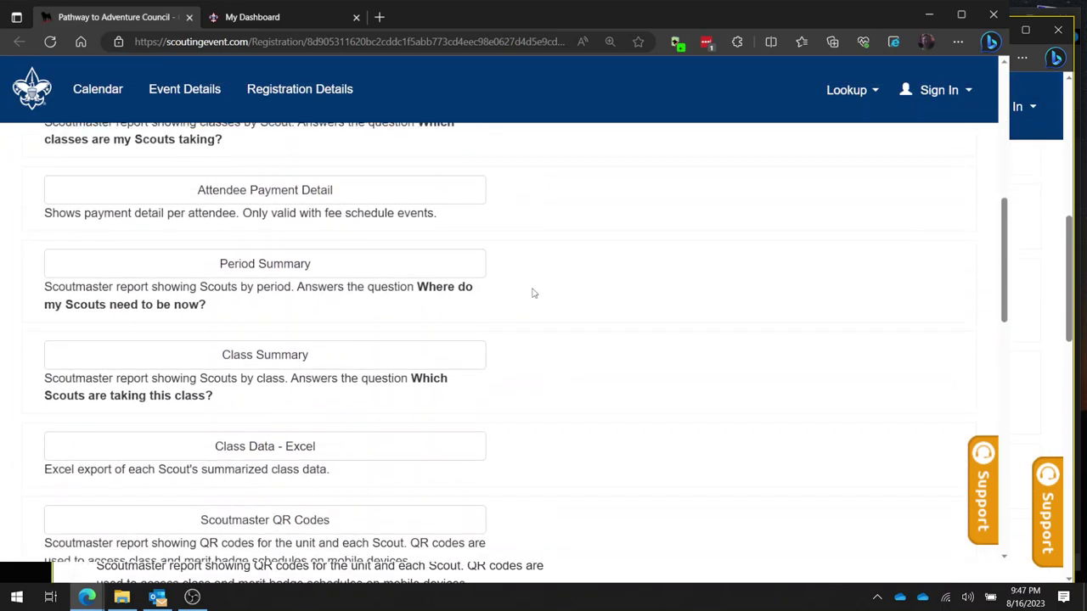
{"action": "scroll", "coordinate": [533, 293], "scroll_direction": "down", "scroll_amount": 5}
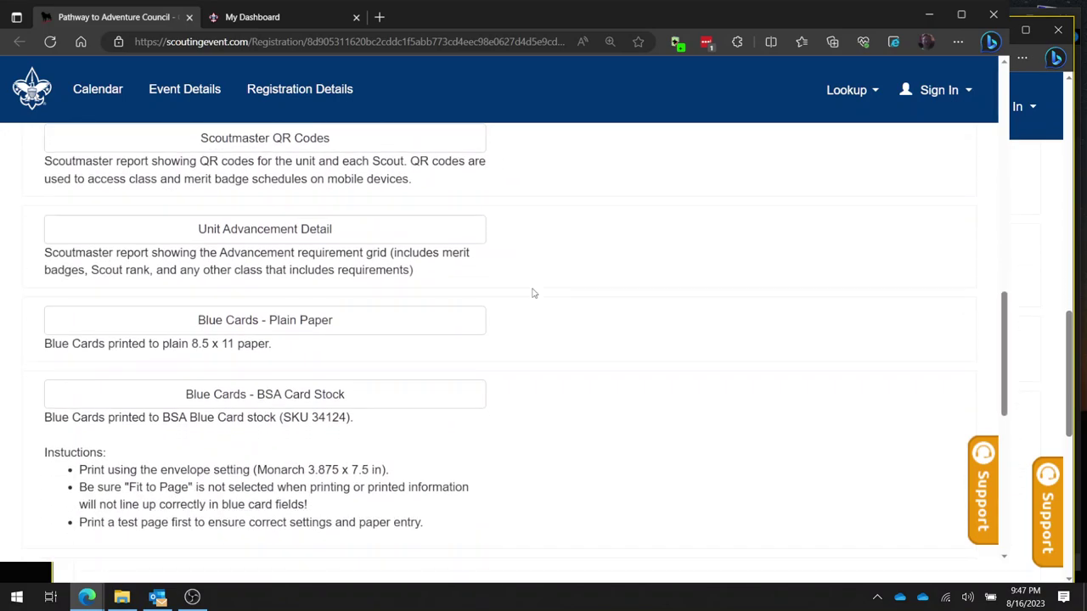
{"action": "scroll", "coordinate": [533, 293], "scroll_direction": "down", "scroll_amount": 3}
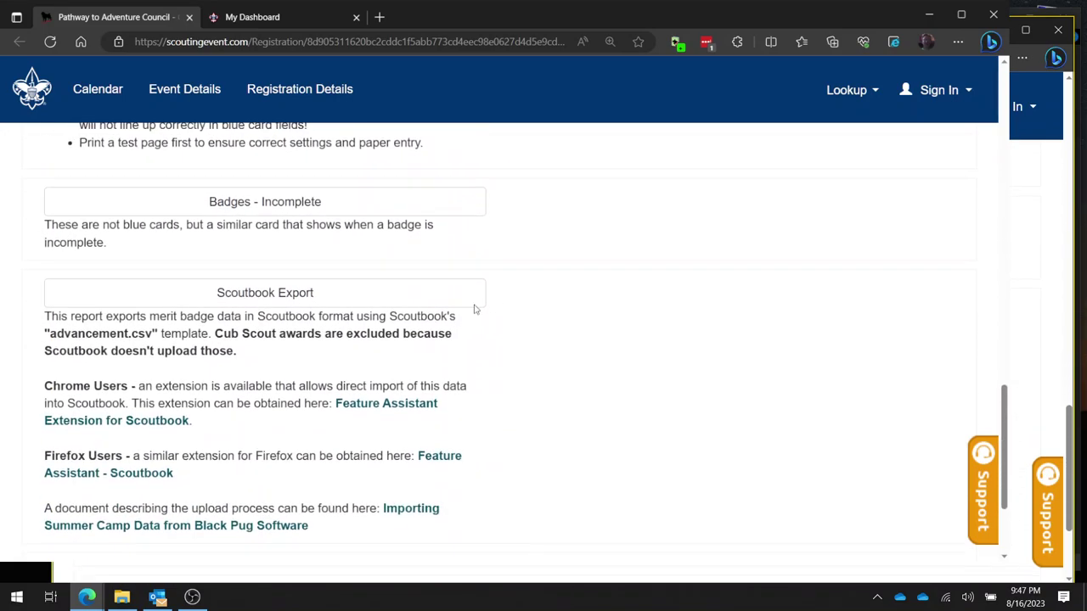
{"action": "left_click", "coordinate": [254, 299]}
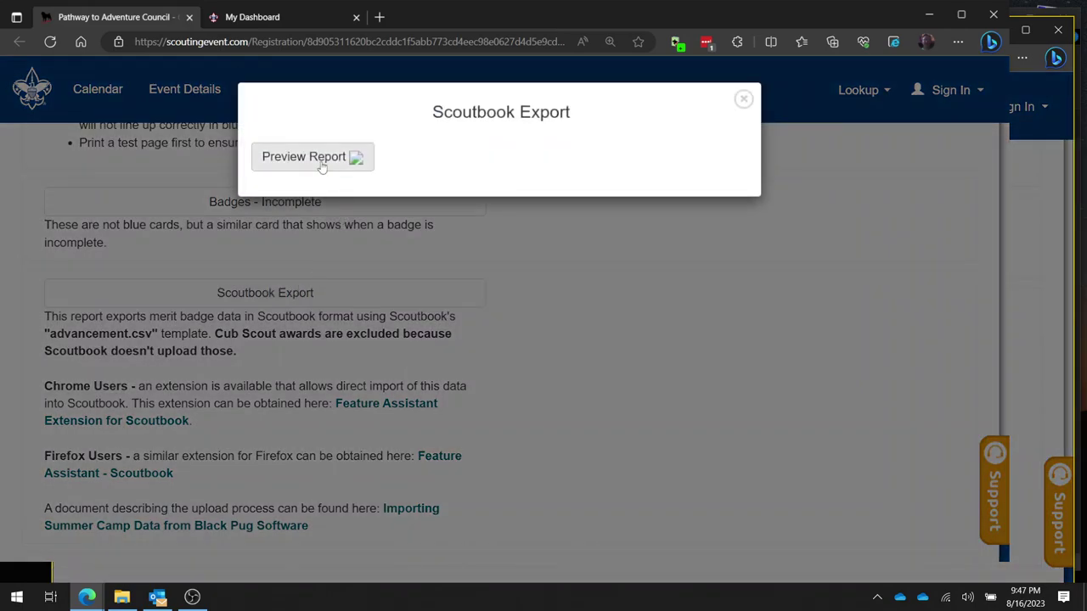
{"action": "left_click", "coordinate": [321, 167]}
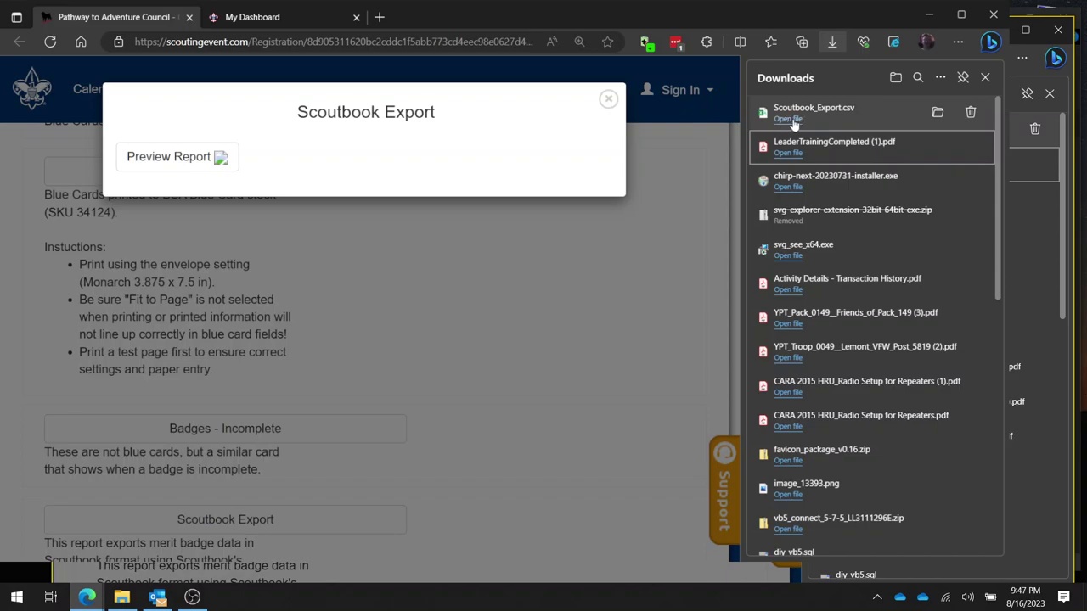
Step: Open the downloaded Scoutbook_Export.csv to inspect its contents, then close it and dismiss the Scoutbook Export dialog
{"action": "left_click", "coordinate": [788, 118]}
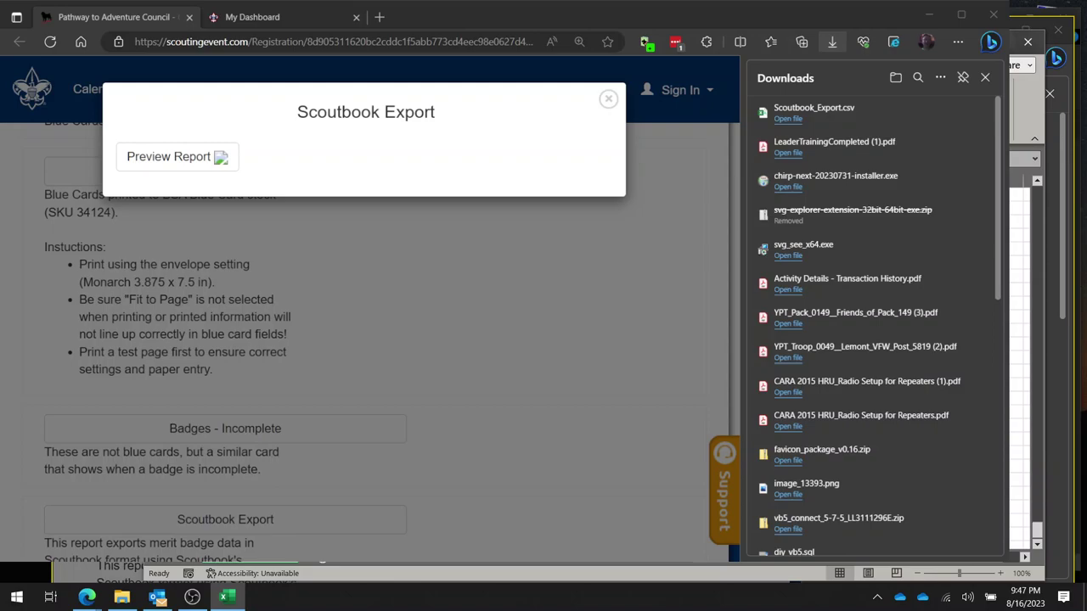
{"action": "left_click", "coordinate": [1029, 38]}
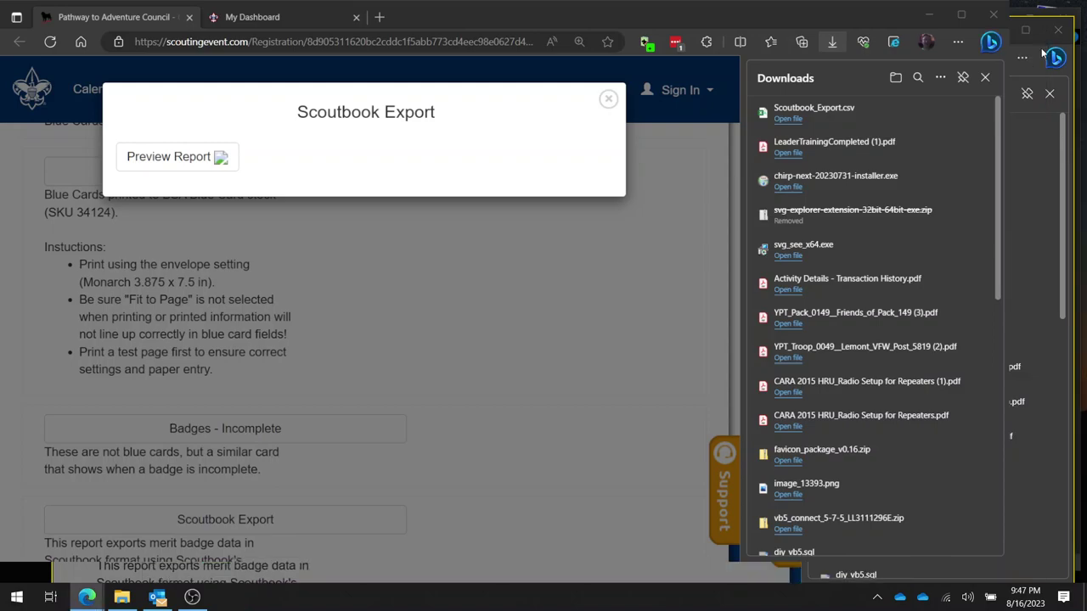
{"action": "left_click", "coordinate": [454, 338]}
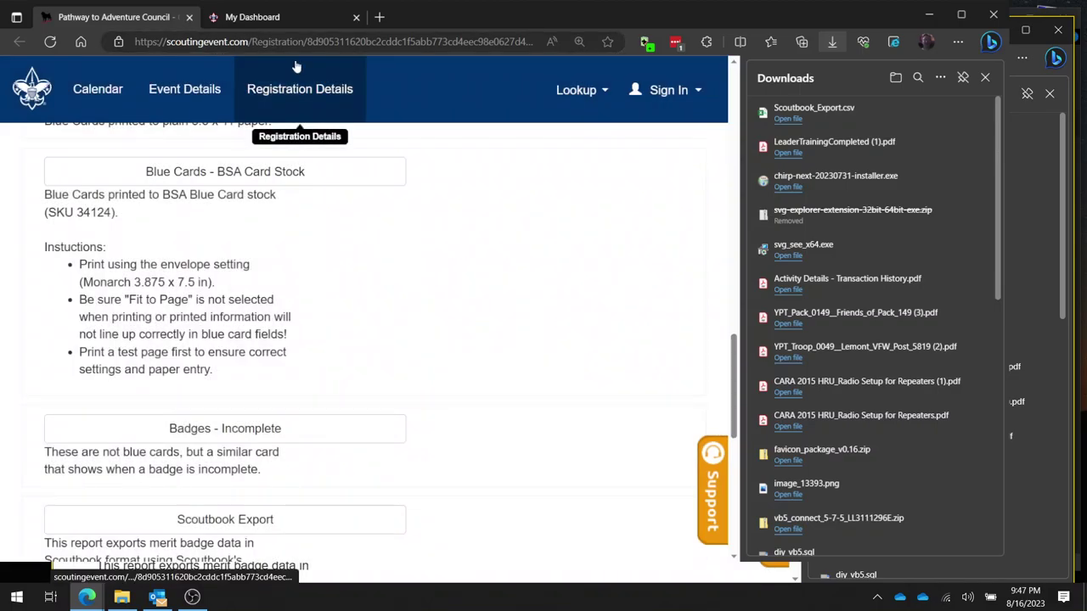
Step: Return to the Scoutbook dashboard, close the downloads list, and open the Troop 49 G unit page
{"action": "left_click", "coordinate": [282, 25]}
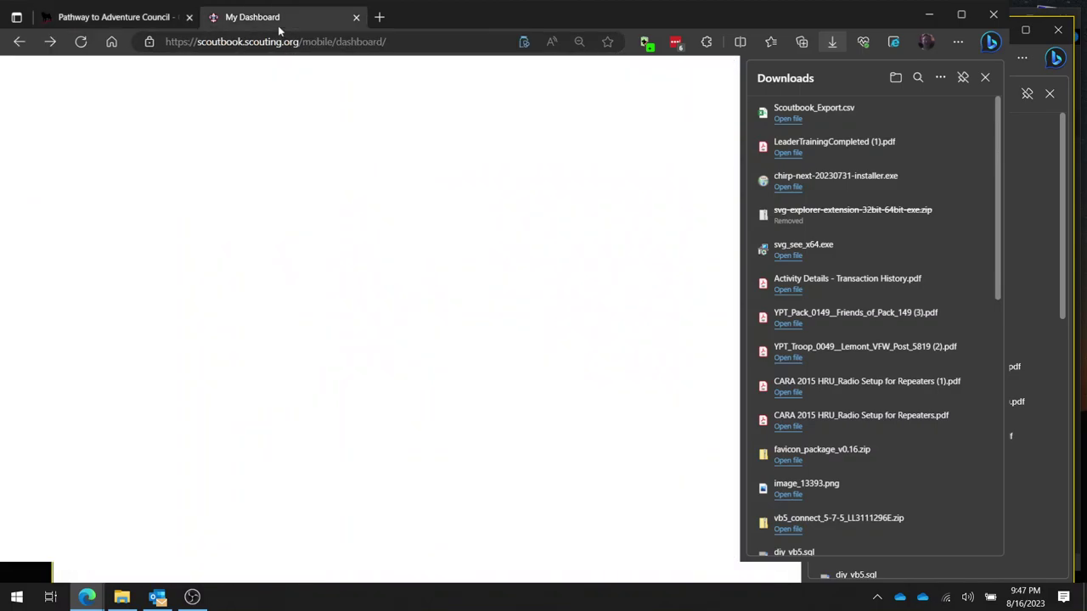
{"action": "left_click", "coordinate": [985, 78]}
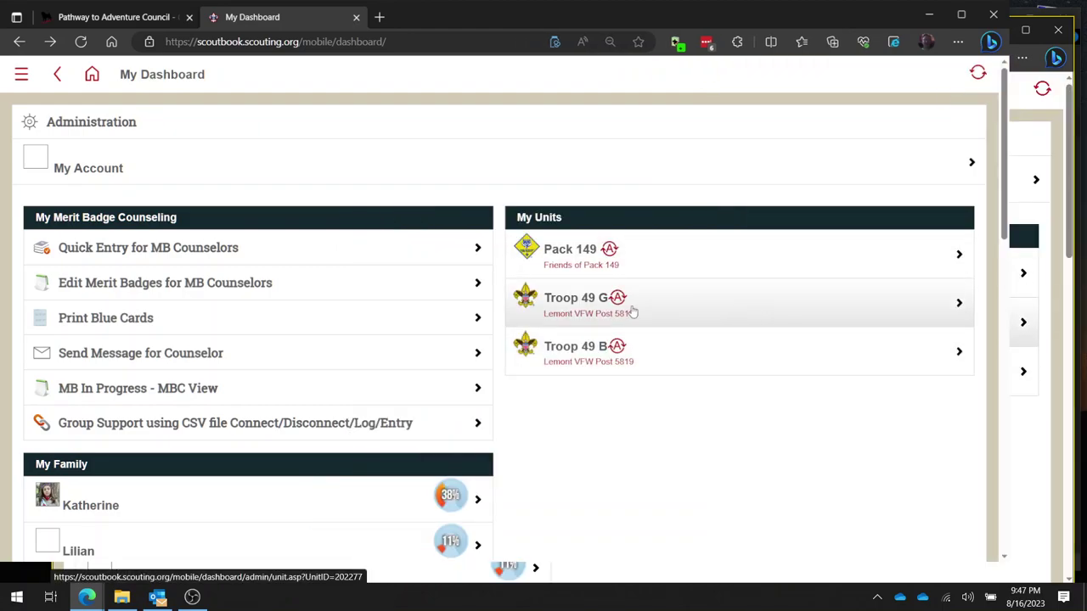
{"action": "left_click", "coordinate": [568, 309]}
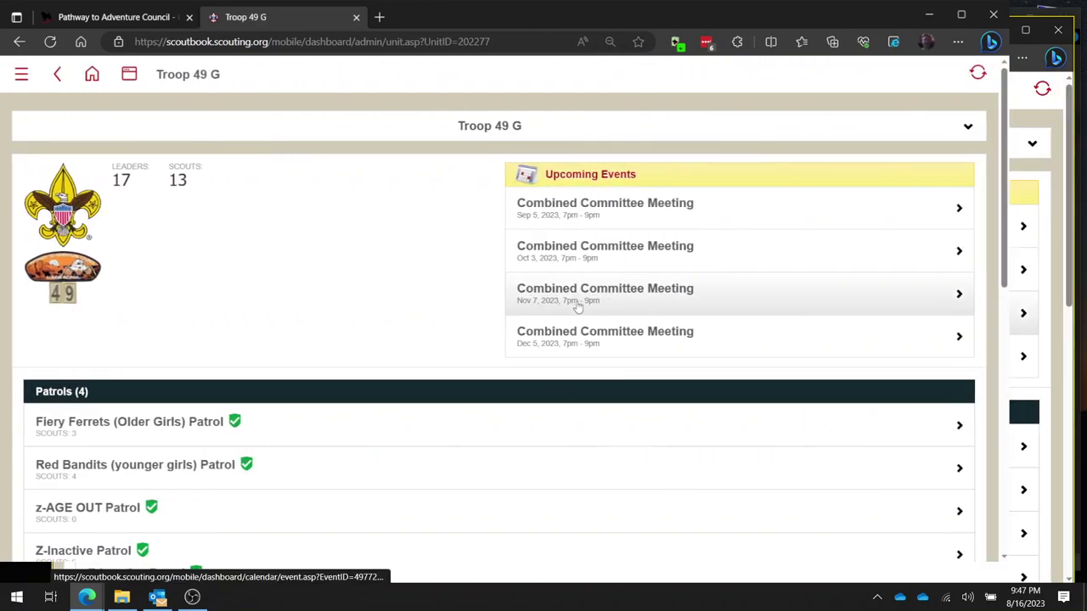
Step: Open Import Merit Badge Advancements for the troop and choose Scoutbook_Export.csv as the data file
{"action": "scroll", "coordinate": [314, 359], "scroll_direction": "down", "scroll_amount": 3}
{"action": "scroll", "coordinate": [315, 360], "scroll_direction": "down", "scroll_amount": 5}
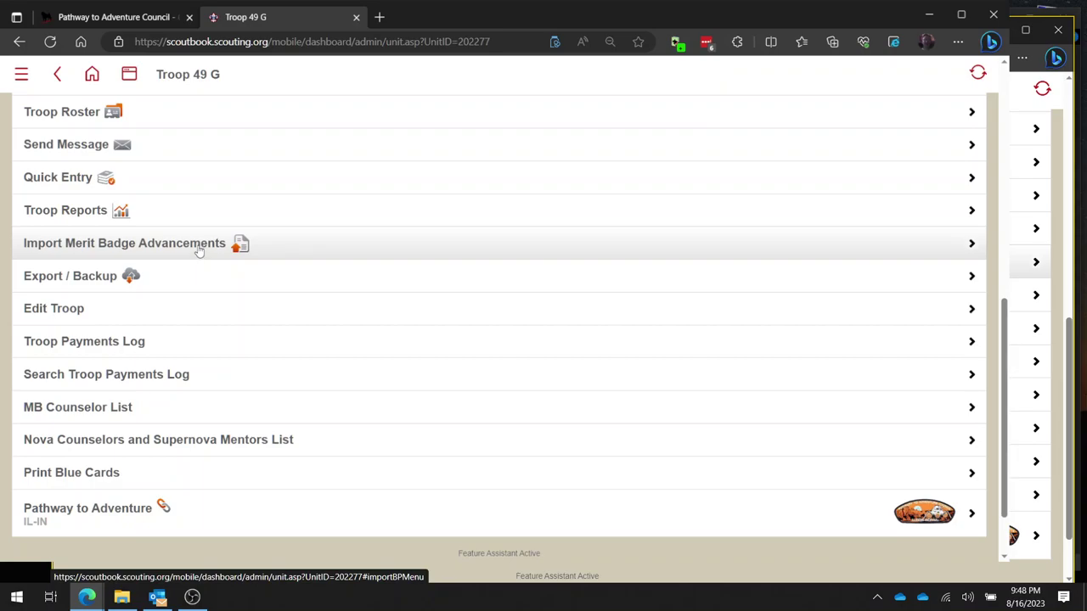
{"action": "left_click", "coordinate": [198, 251]}
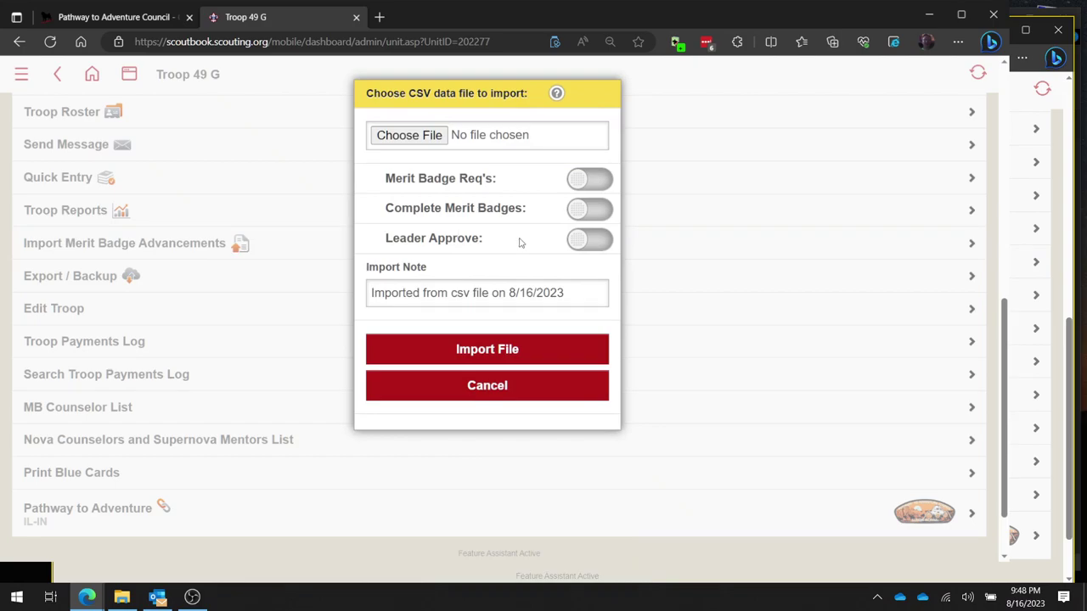
{"action": "left_click", "coordinate": [408, 138]}
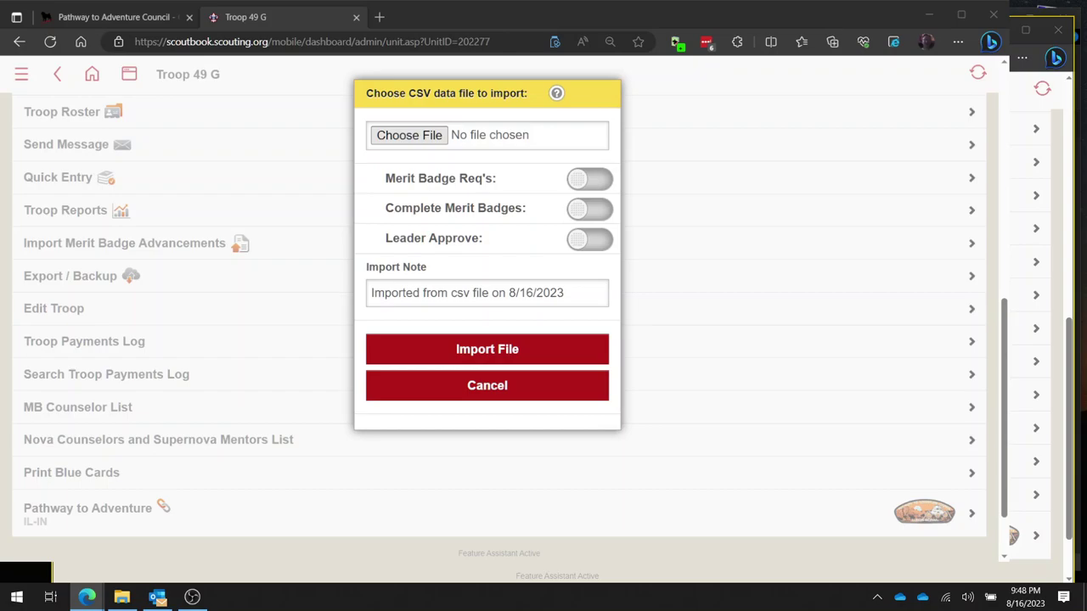
{"action": "key", "text": "Return"}
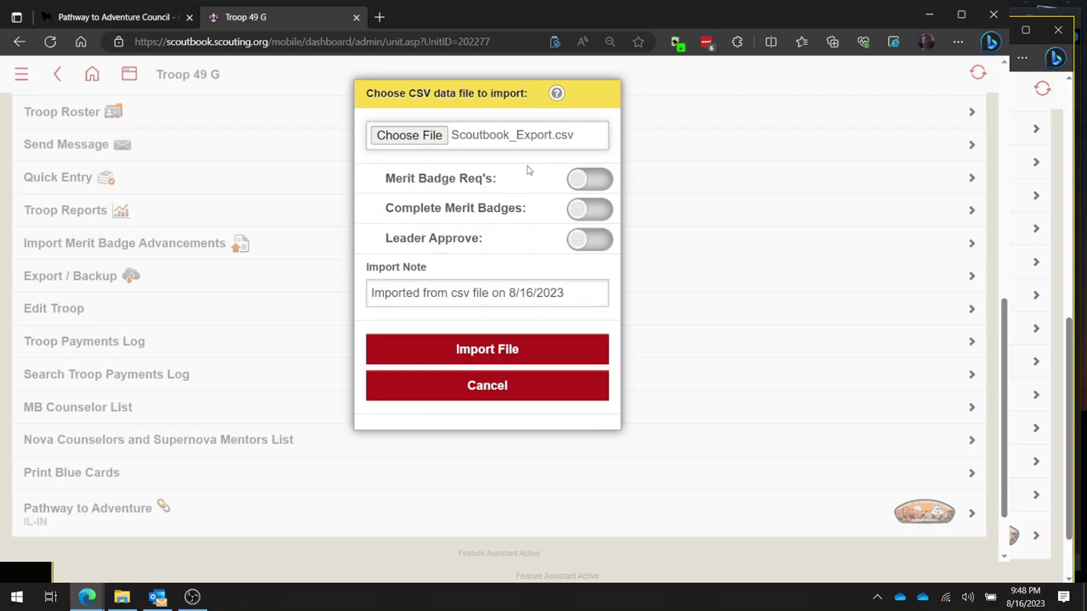
Step: Enable Merit Badge Req's, Complete Merit Badges and Leader Approve, keep the default import note, and import the file
{"action": "left_click", "coordinate": [581, 183]}
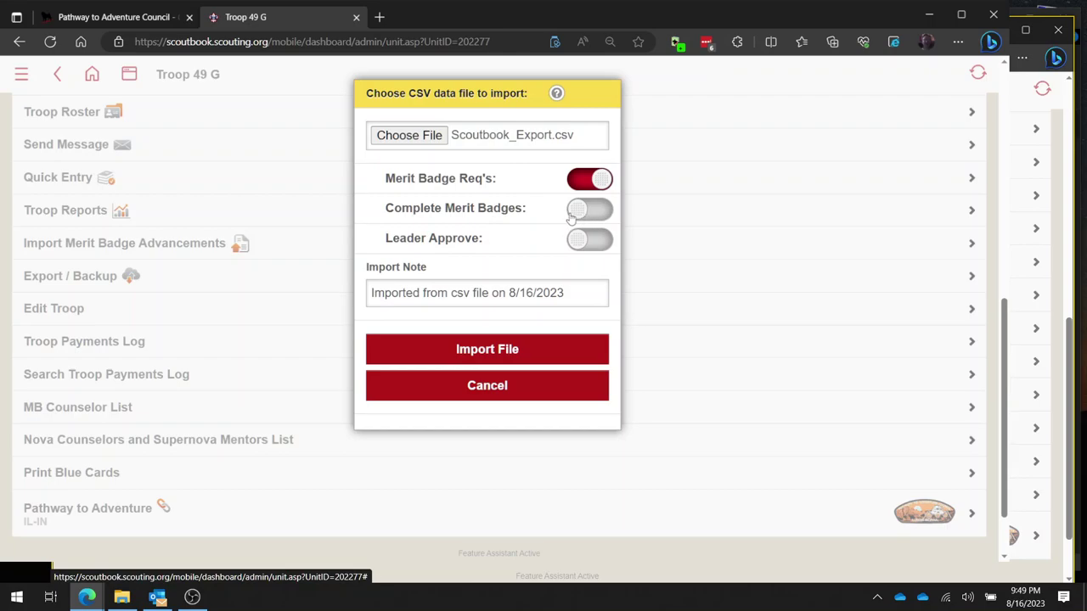
{"action": "left_click", "coordinate": [584, 214]}
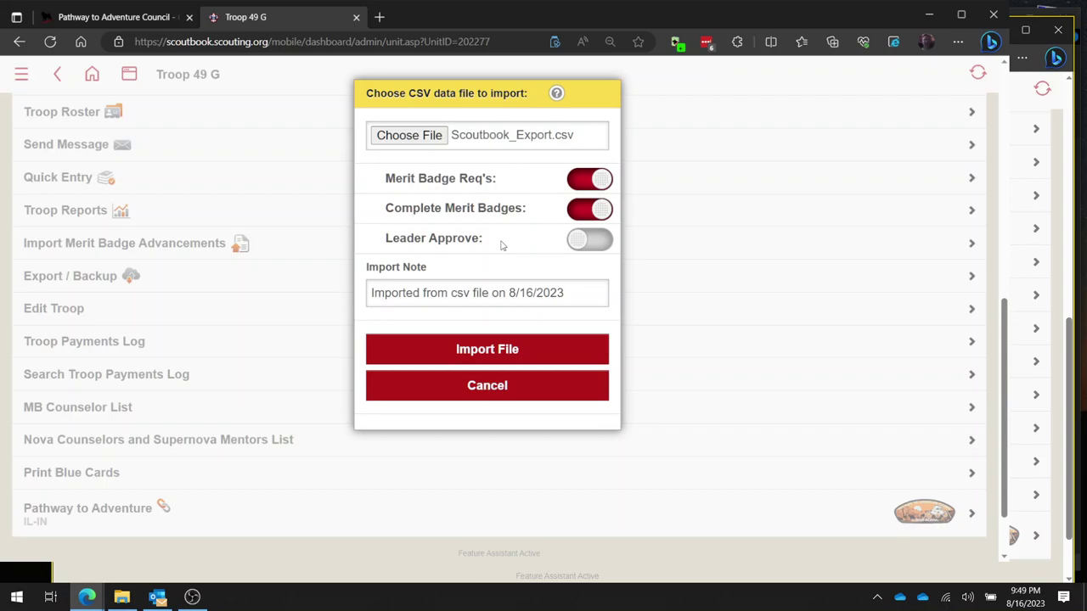
{"action": "left_click", "coordinate": [582, 240]}
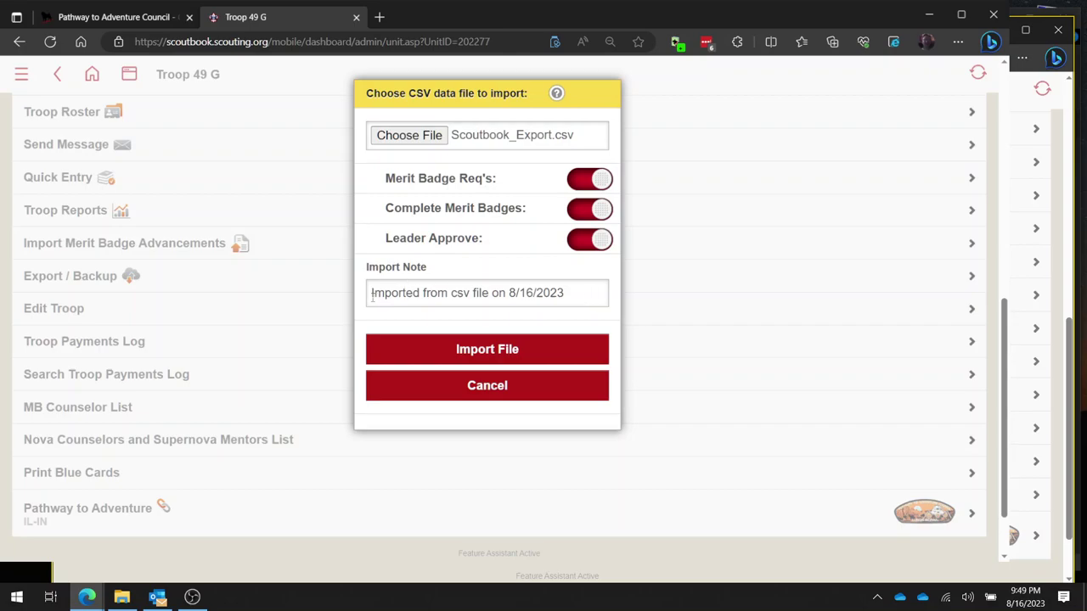
{"action": "left_click_drag", "start_coordinate": [371, 295], "coordinate": [599, 323]}
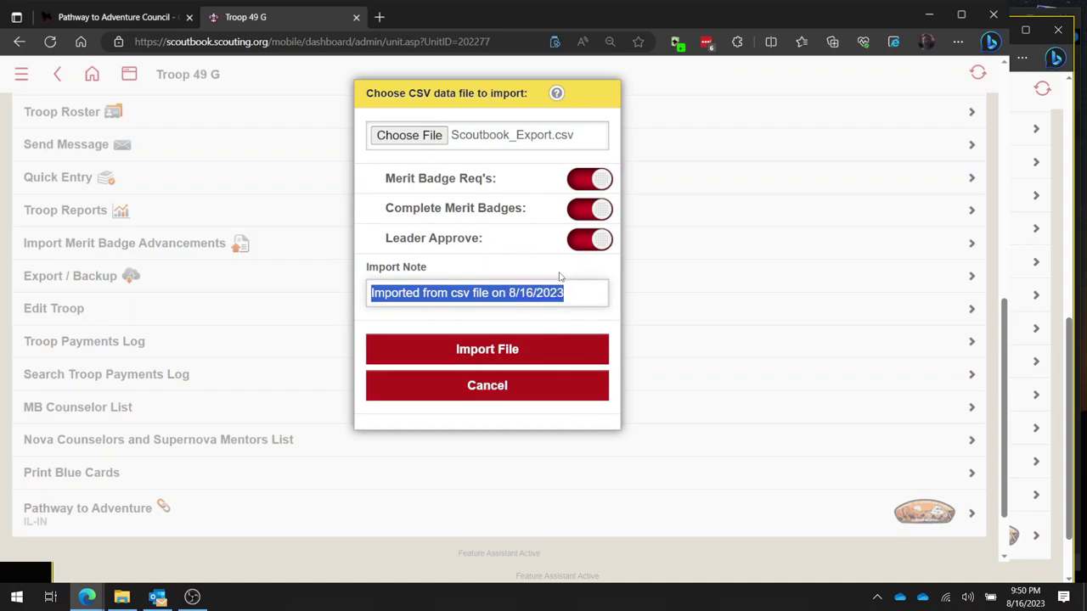
{"action": "left_click", "coordinate": [510, 355]}
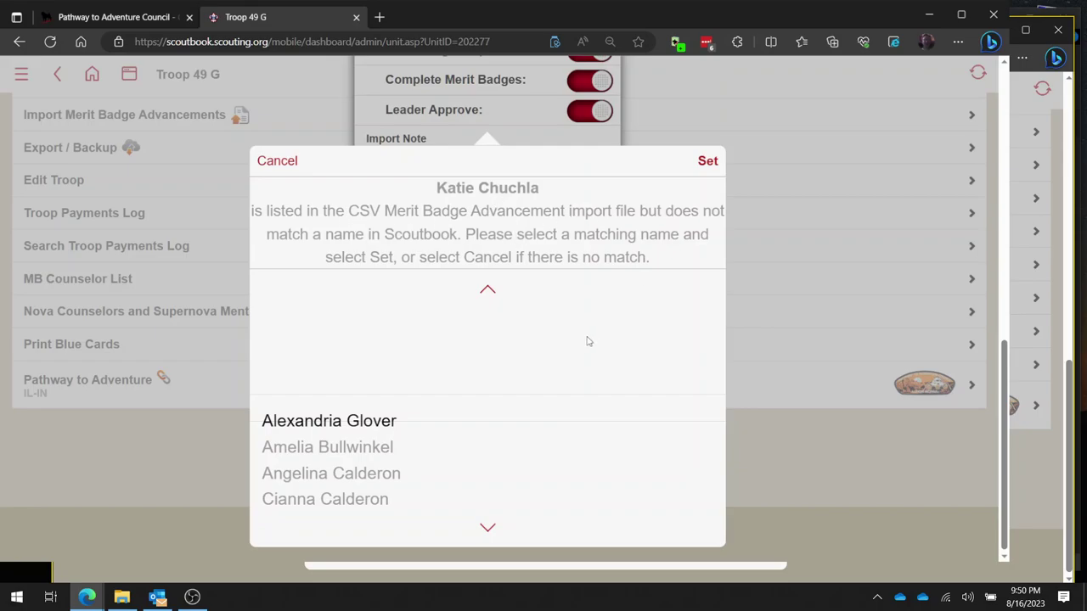
Step: Select the roster name that corresponds to the first unmatched scout in the import file
{"action": "scroll", "coordinate": [457, 453], "scroll_direction": "down", "scroll_amount": 4}
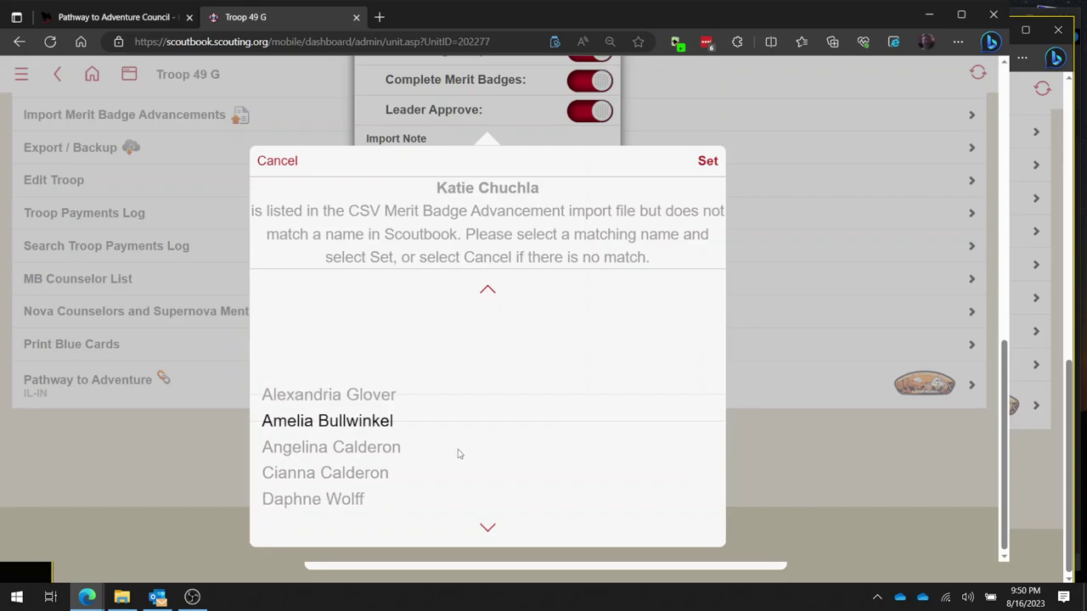
{"action": "scroll", "coordinate": [457, 454], "scroll_direction": "down", "scroll_amount": 1}
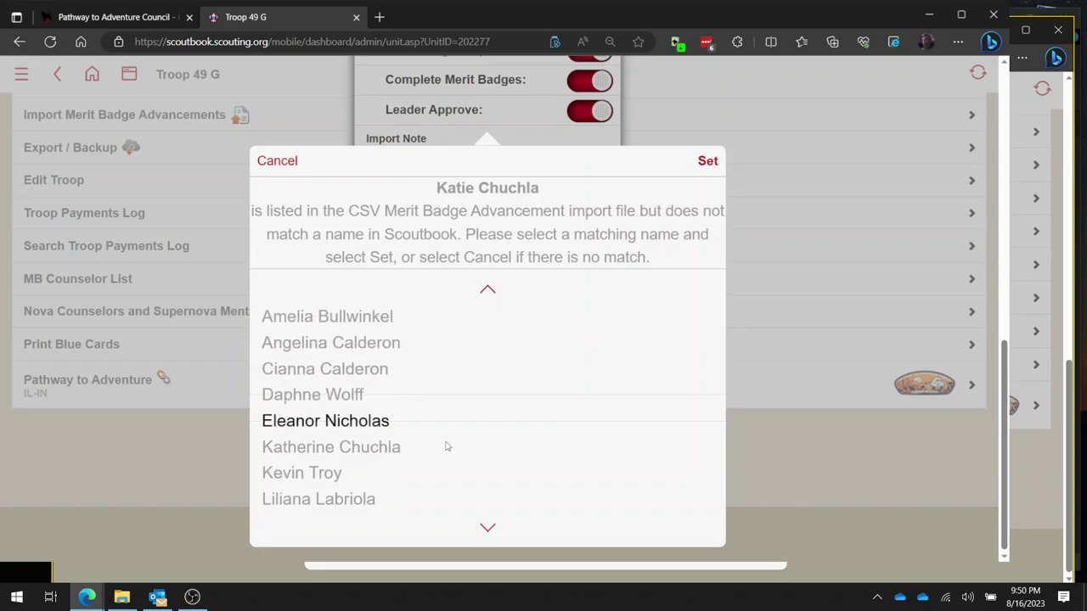
{"action": "scroll", "coordinate": [371, 453], "scroll_direction": "down", "scroll_amount": 1}
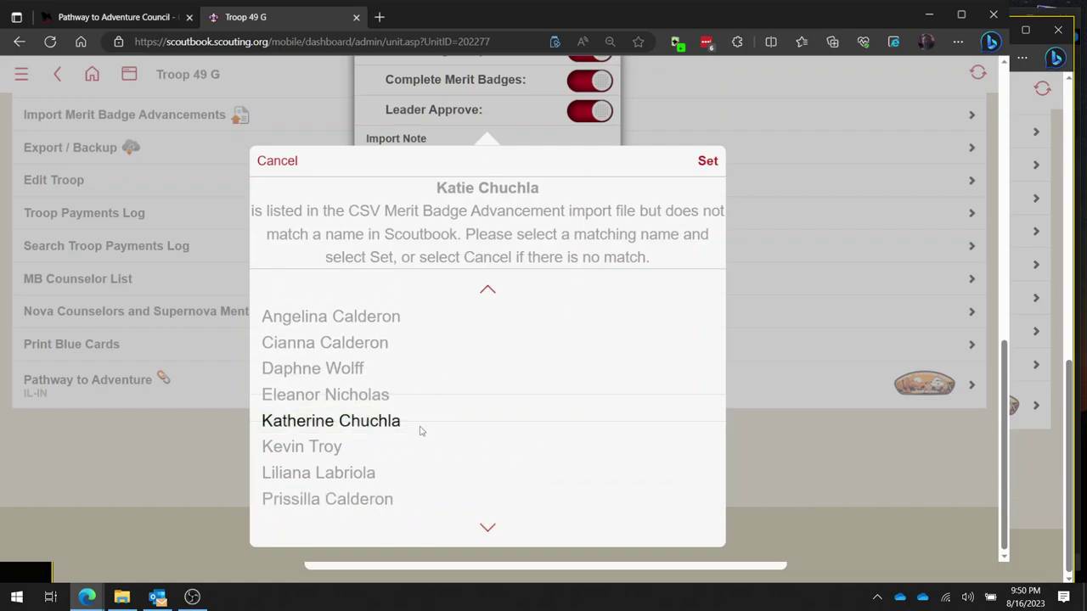
{"action": "left_click", "coordinate": [382, 429]}
Step: Cancel the name-matching prompts for unmatched scouts and let the import continue
{"action": "left_click", "coordinate": [292, 163]}
{"action": "left_click", "coordinate": [294, 163]}
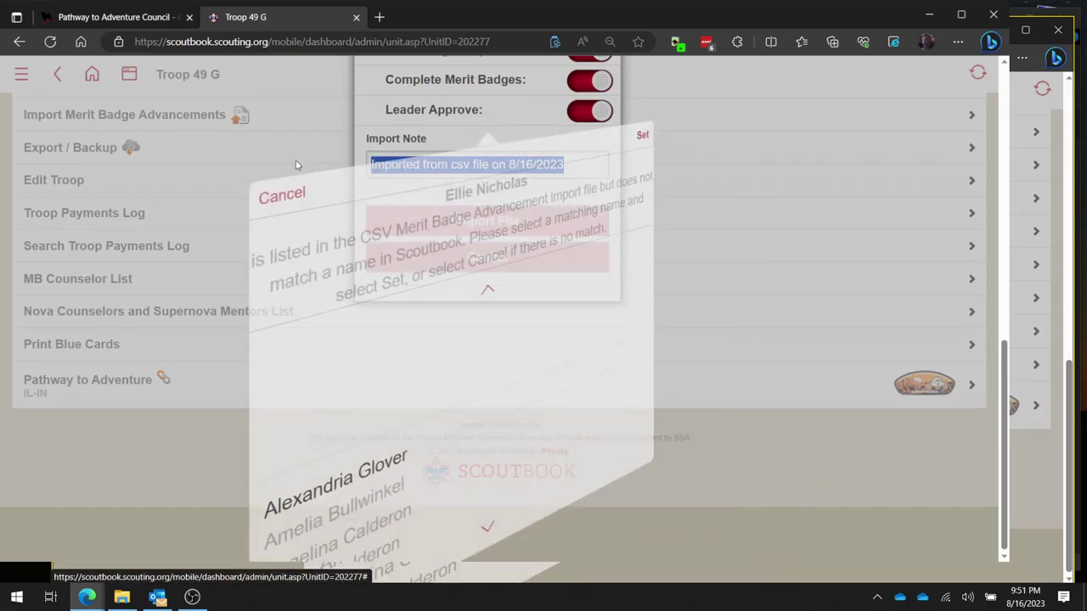
{"action": "left_click", "coordinate": [275, 163]}
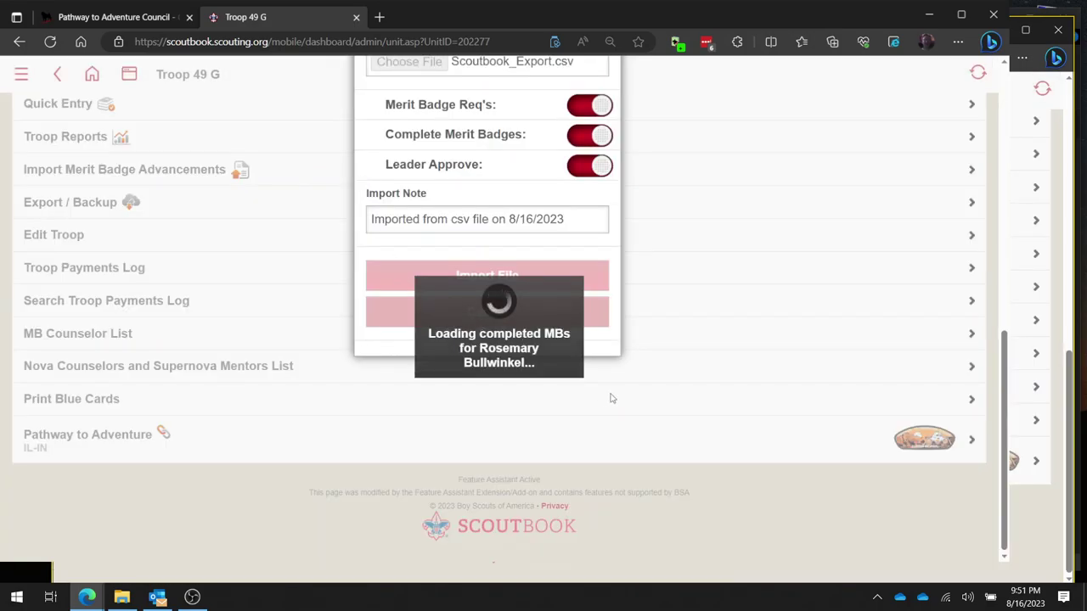